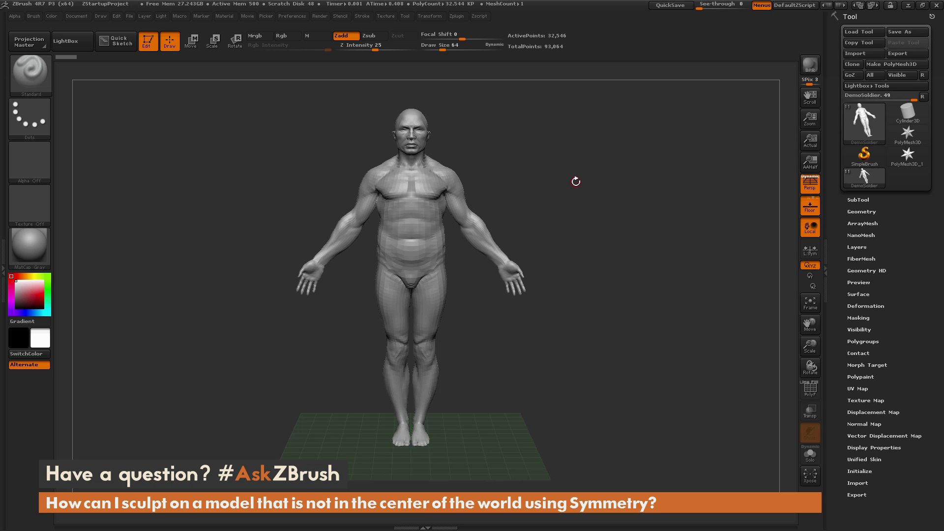
- Prepare the DemoSoldier subtool for sculpting with perspective off, symmetry on and a Draw Size of 126
mouse_move(685, 187)
mouse_down()
mouse_move(615, 211)
mouse_move(688, 194)
mouse_up()
click(860, 200)
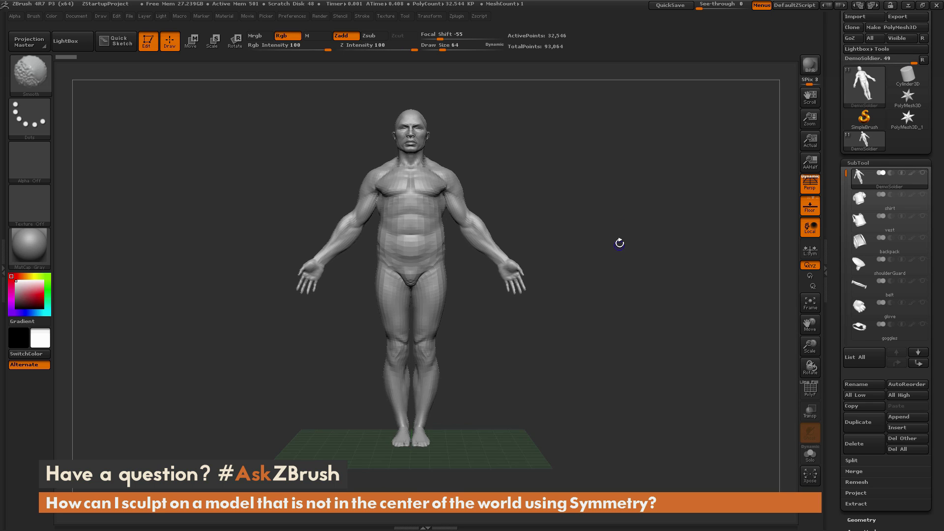
key(p)
key(x)
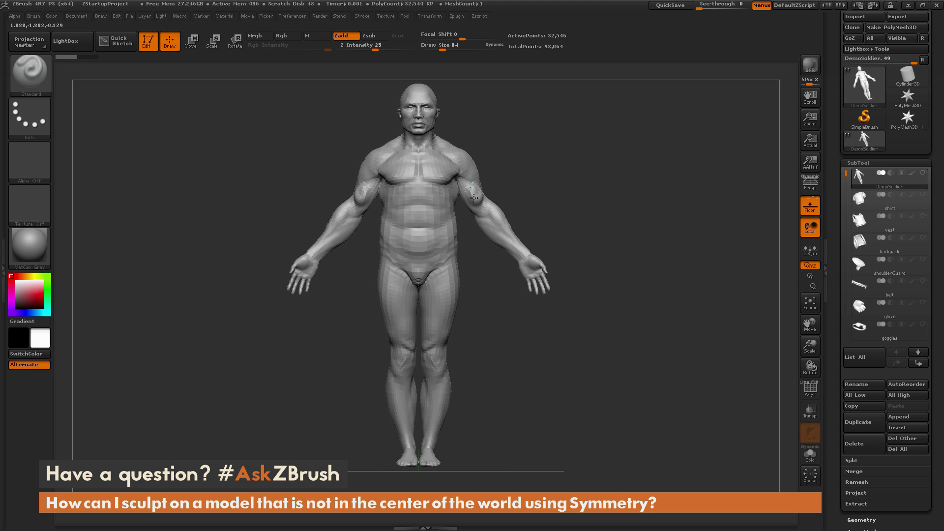
key(space)
drag(476, 186, 485, 186)
- Sculpt the shoulders and upper arms of the centred soldier symmetrically with the Standard brush
mouse_move(508, 152)
mouse_down()
mouse_move(474, 159)
mouse_move(520, 164)
mouse_move(489, 204)
mouse_up()
key(shift)
mouse_move(496, 160)
mouse_down()
mouse_move(527, 154)
mouse_move(526, 175)
mouse_up()
click(470, 184)
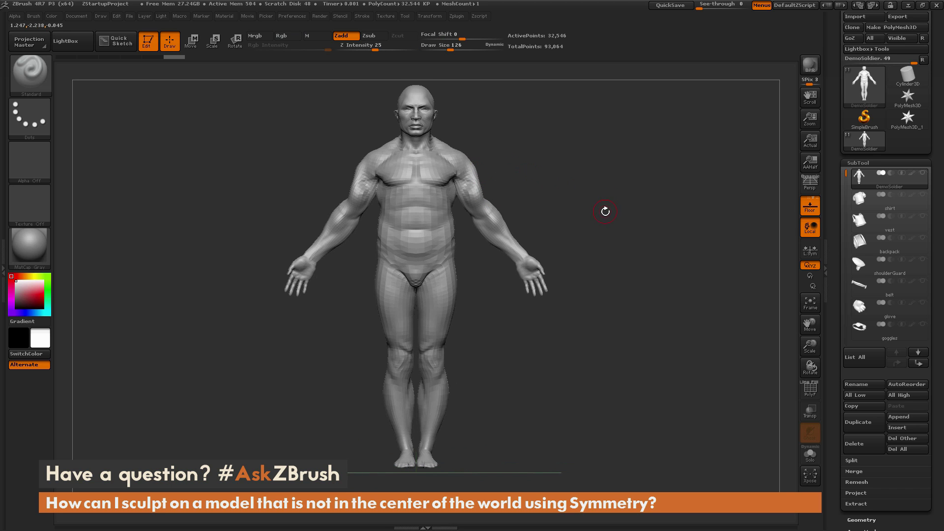
- Move the soldier sideways and upward away from the world centre with the Transpose line, and return to Draw mode
drag(564, 194, 467, 284)
mouse_move(607, 220)
shift+mouse_down()
mouse_move(622, 224)
mouse_move(597, 188)
shift+mouse_up()
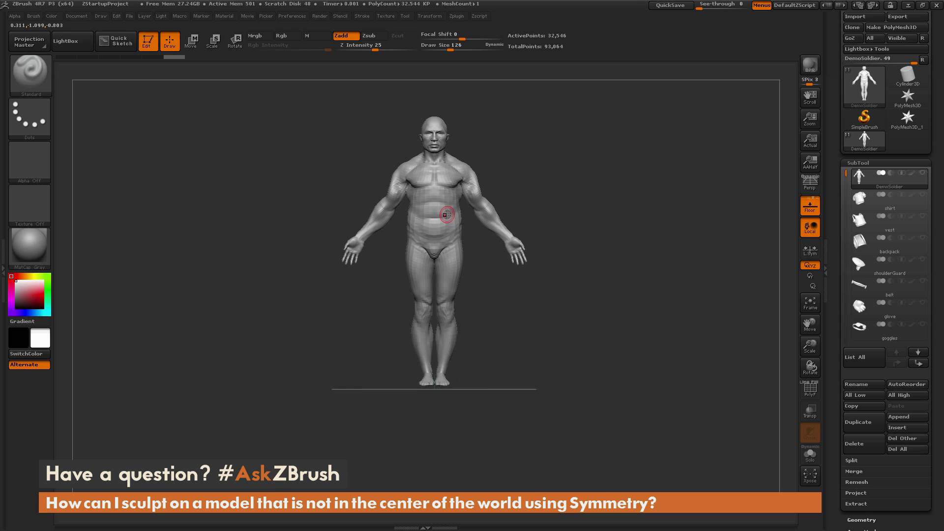
key(w)
shift+drag(440, 200, 523, 199)
drag(586, 137, 555, 173)
mouse_move(480, 202)
mouse_down()
mouse_move(570, 152)
mouse_move(500, 263)
mouse_up()
click(169, 41)
mouse_move(662, 128)
mouse_down()
mouse_move(666, 116)
mouse_move(632, 139)
mouse_move(571, 143)
mouse_up()
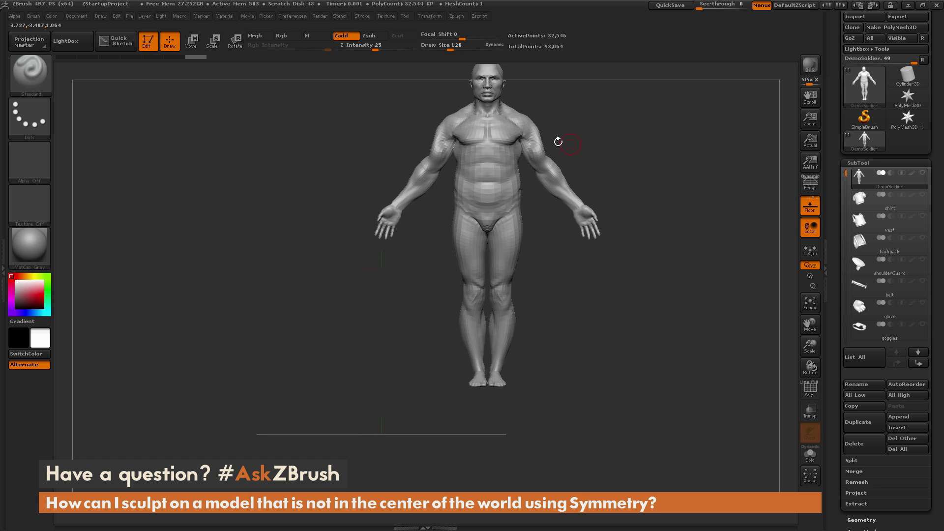
- Try sculpting the off-centre soldier's shoulder and upper arm with world-based X symmetry
key(x)
mouse_move(543, 163)
mouse_down()
mouse_move(537, 140)
mouse_move(548, 144)
mouse_up()
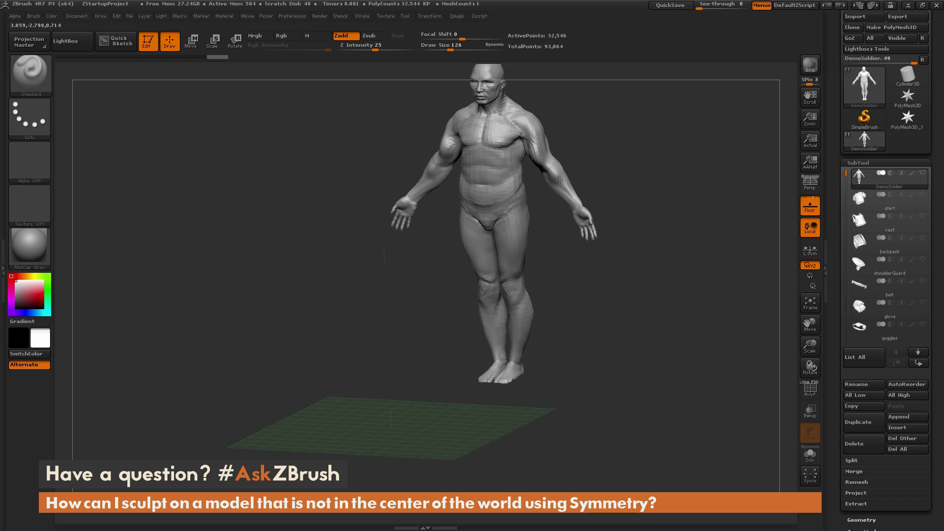
mouse_move(537, 151)
mouse_down()
mouse_move(547, 166)
mouse_move(587, 127)
mouse_up()
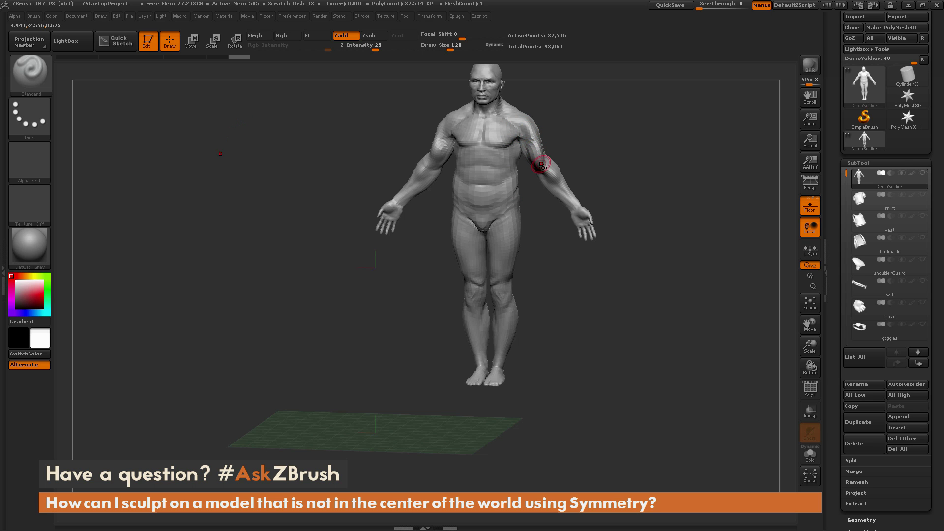
drag(591, 125, 590, 127)
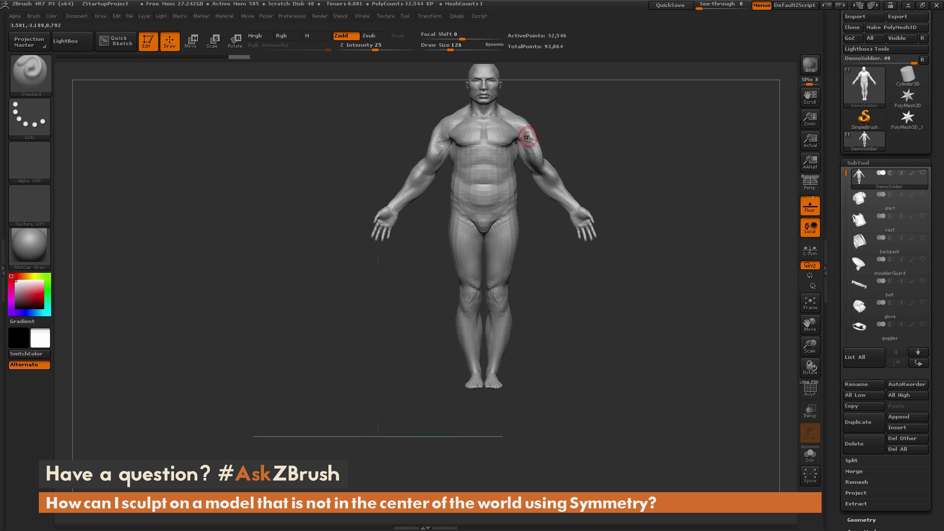
drag(579, 130, 556, 189)
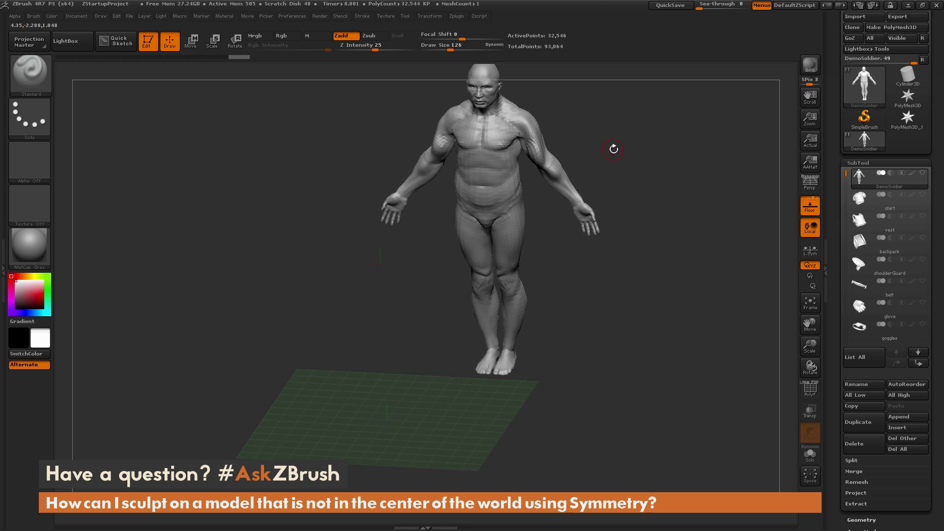
mouse_move(618, 151)
mouse_down()
mouse_move(633, 152)
mouse_move(631, 164)
mouse_move(635, 147)
mouse_move(632, 163)
mouse_up()
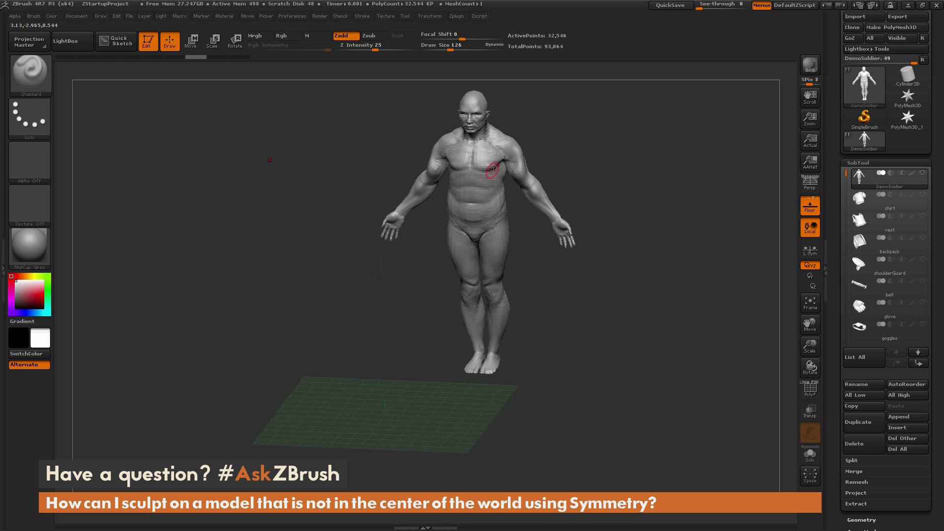
- Set a pivot point for the off-centre soldier and check its placement over the floor grid
click(436, 17)
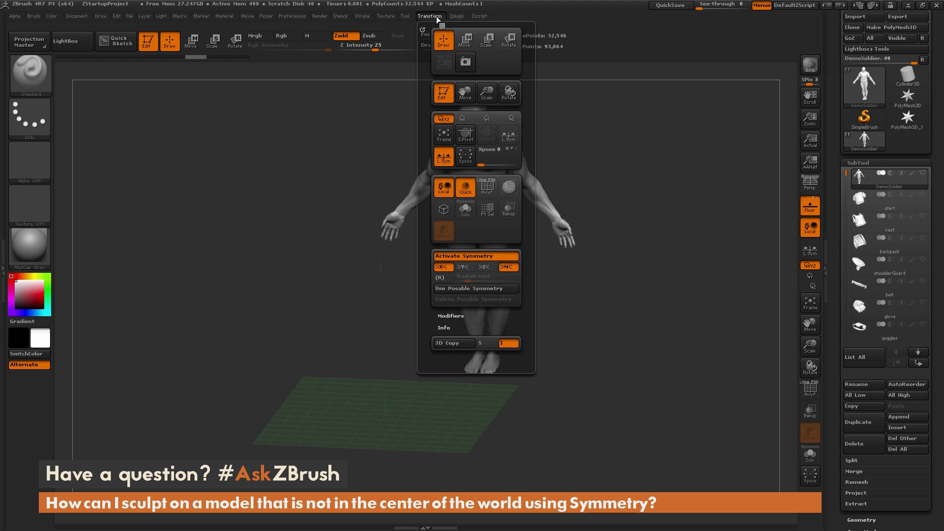
click(466, 138)
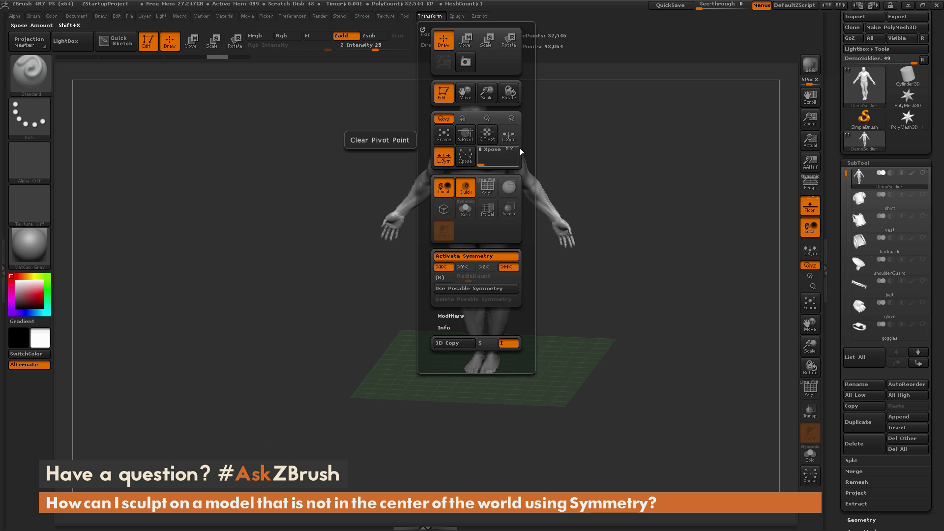
drag(582, 154, 557, 195)
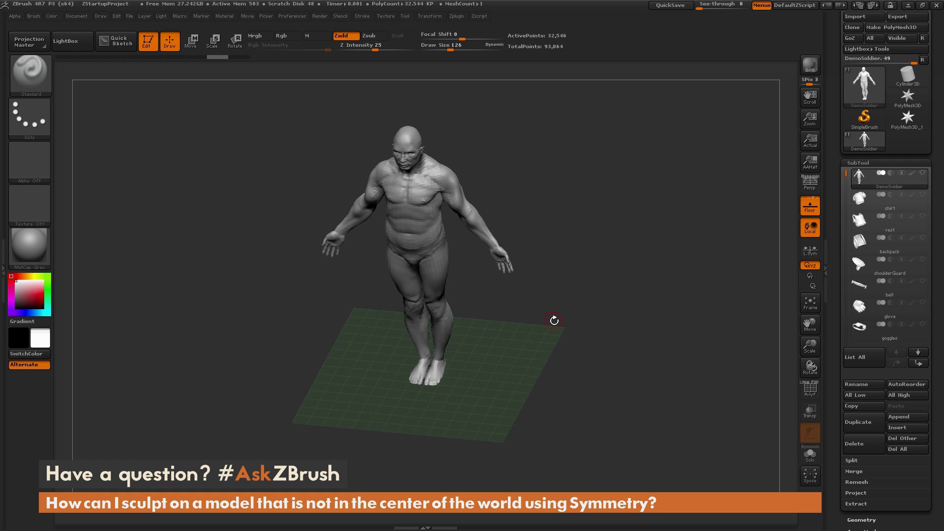
mouse_move(590, 232)
mouse_down()
mouse_move(598, 213)
mouse_move(595, 232)
mouse_up()
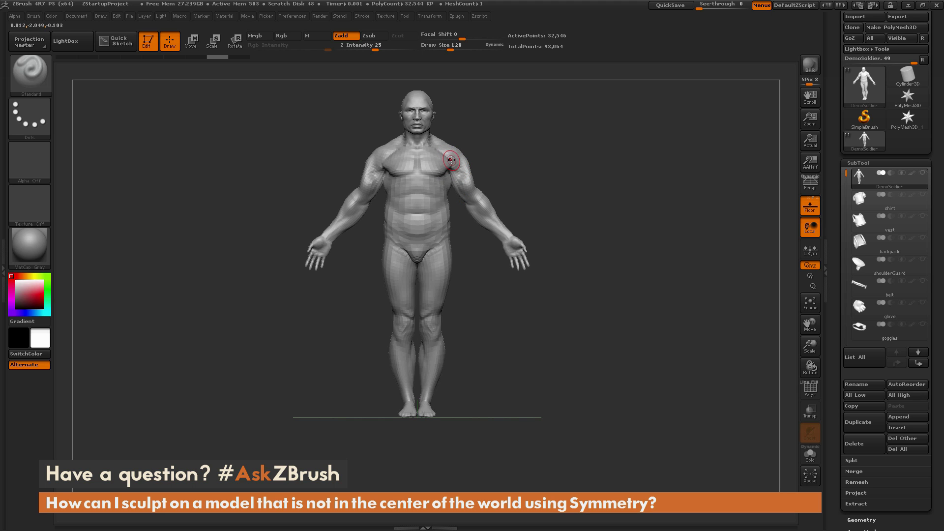
- Sculpt the soldier's shoulders, arms and waist symmetrically using the set pivot point
right_drag(457, 155, 446, 162)
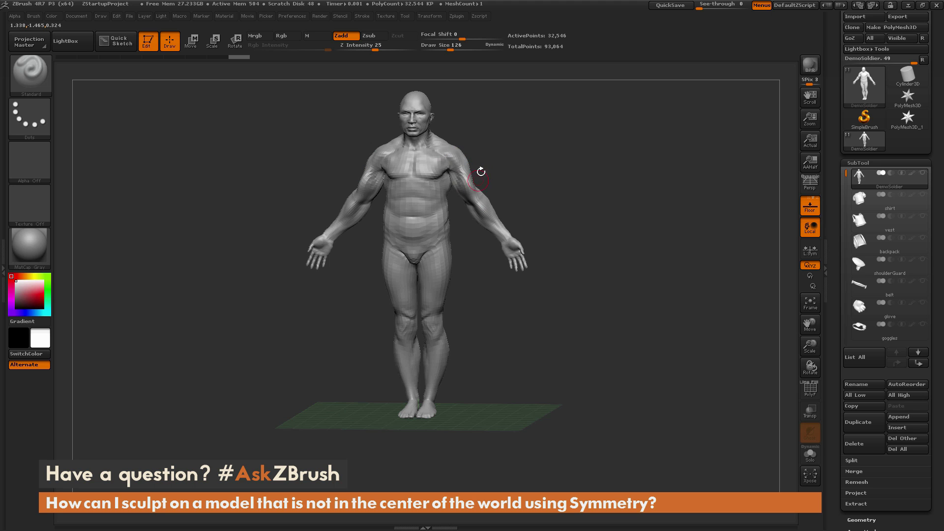
key(shift)
mouse_move(487, 212)
mouse_down()
mouse_move(506, 185)
mouse_move(451, 304)
mouse_up()
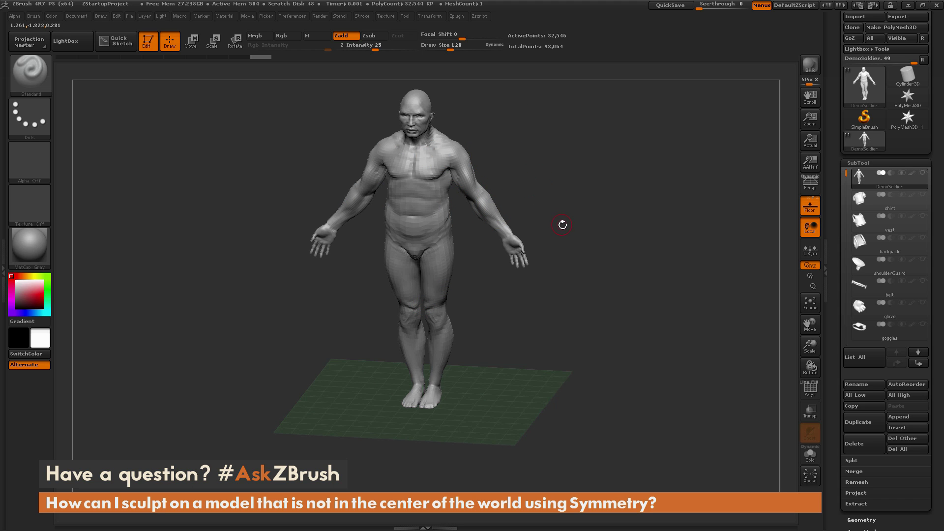
drag(432, 220, 444, 206)
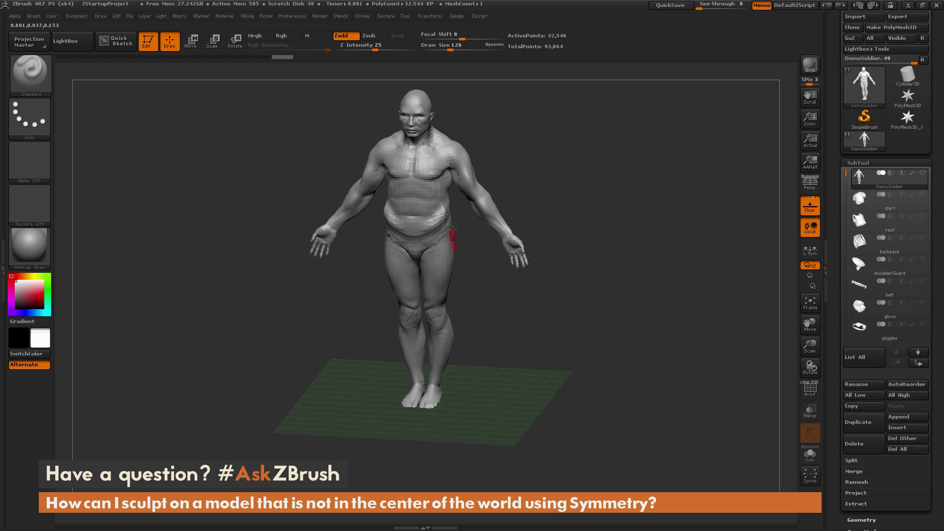
- Clear the soldier's pivot point and check how the symmetry cursor follows the shoulder
click(436, 17)
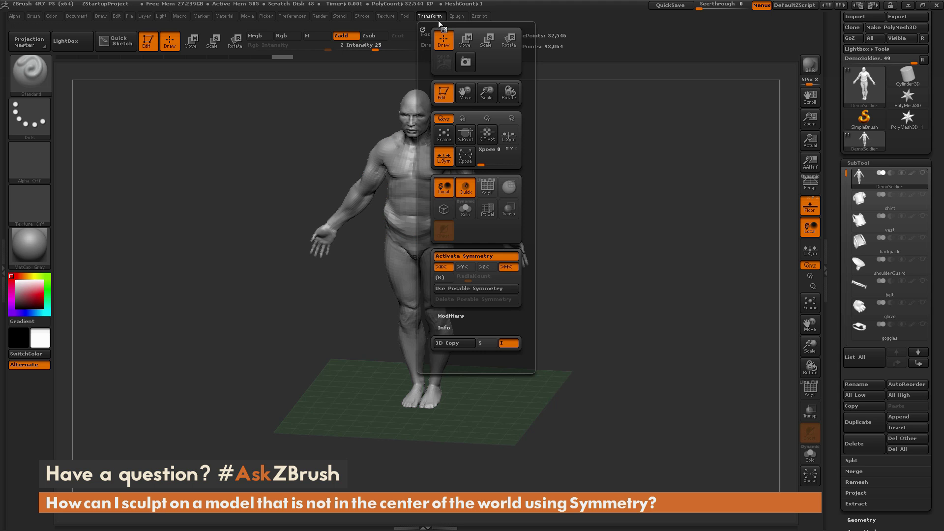
click(490, 139)
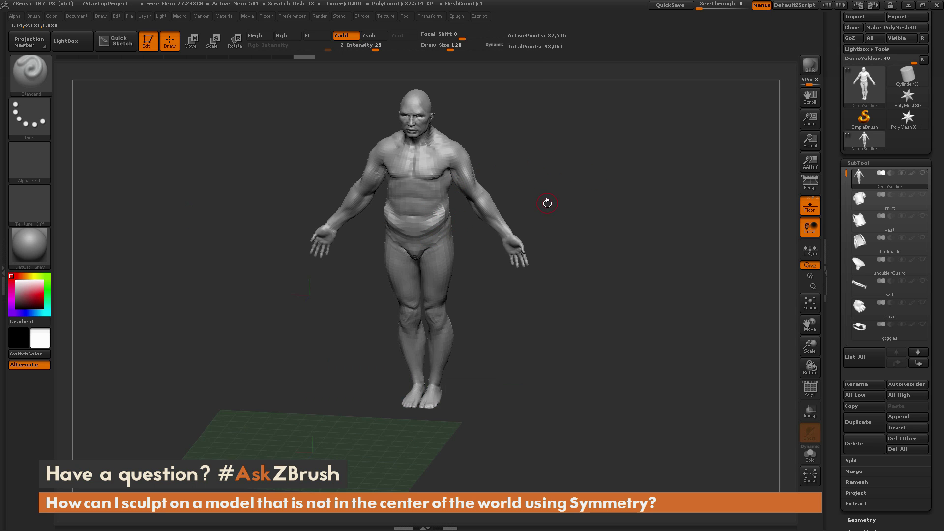
drag(503, 323, 456, 337)
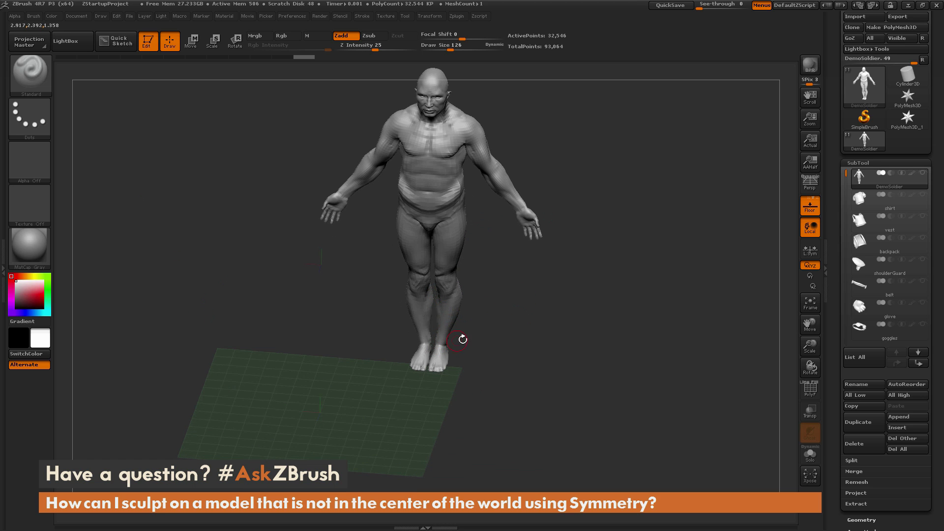
right_drag(477, 145, 476, 129)
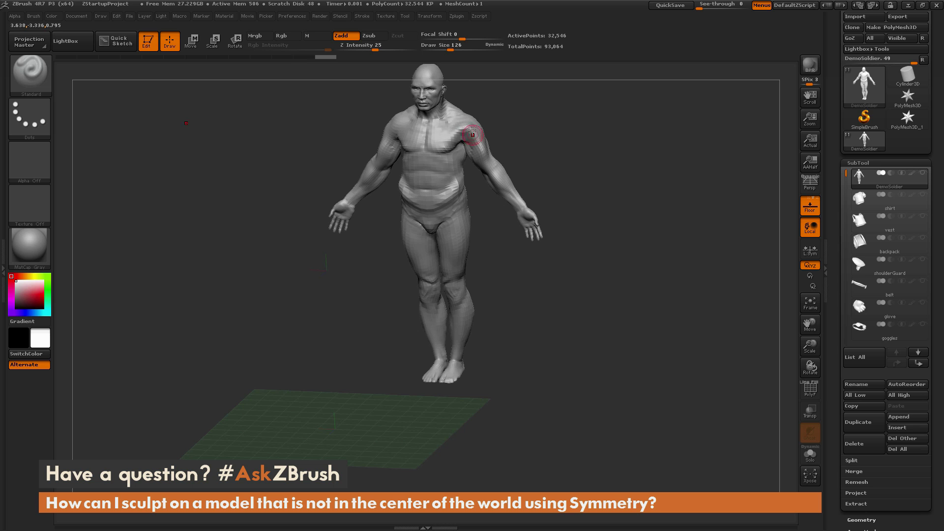
drag(519, 133, 538, 151)
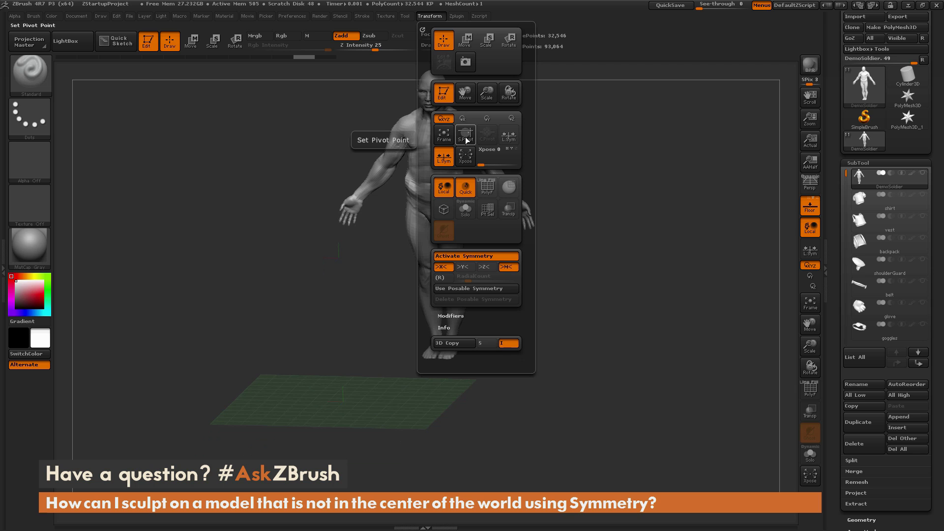
- Set the soldier's pivot point once more, clear it, and face the model from the front
click(468, 140)
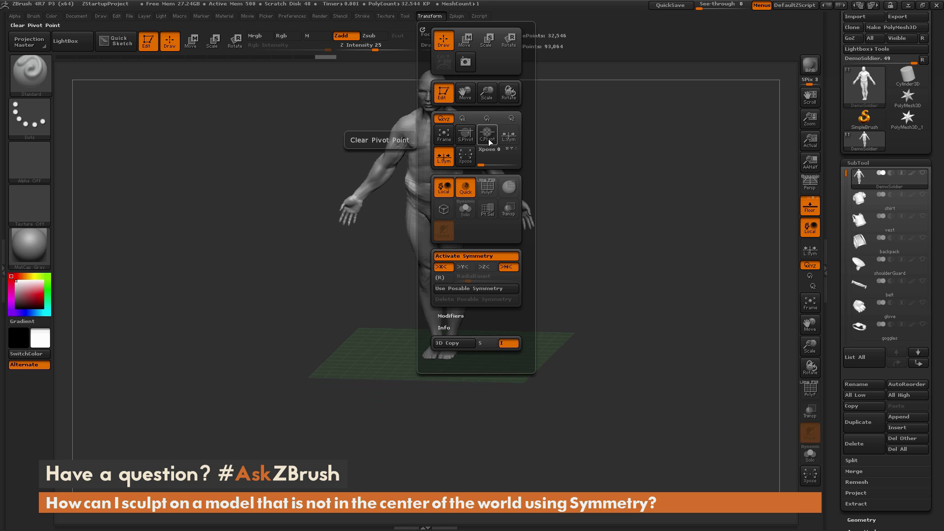
click(489, 139)
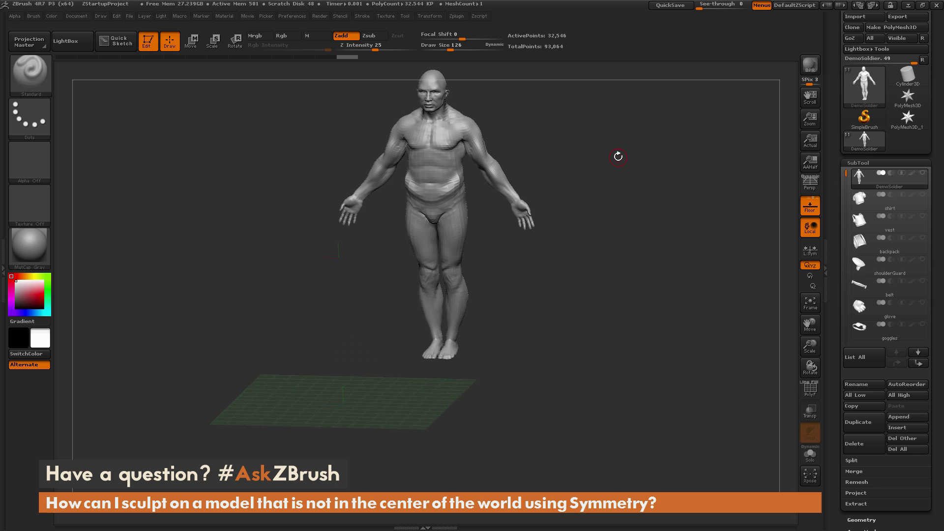
shift+drag(612, 153, 466, 172)
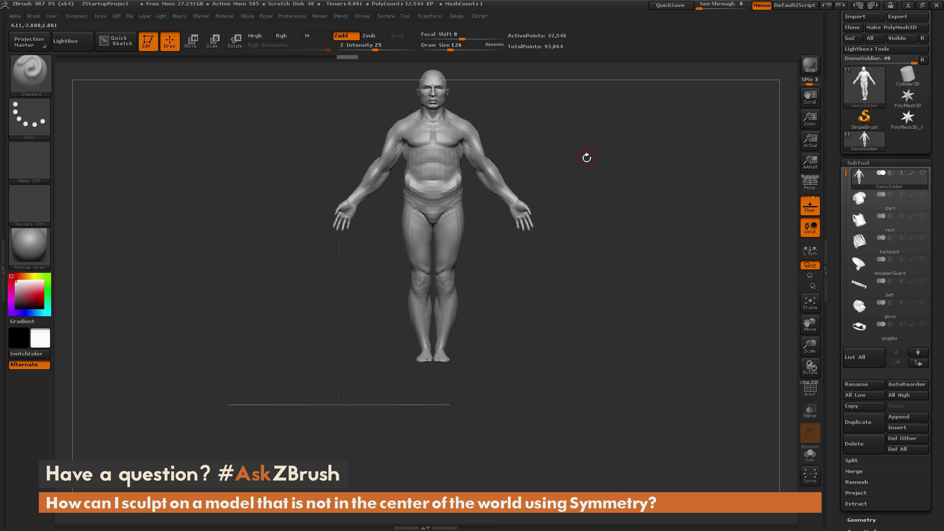
- Turn on Local Symmetry and sculpt the off-centre soldier's shoulders and arms symmetrically
click(813, 257)
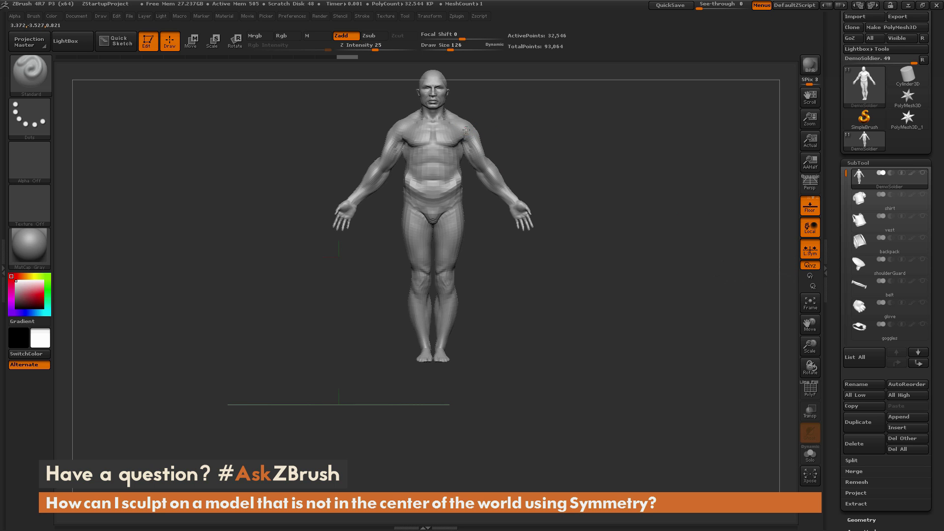
drag(498, 106, 471, 127)
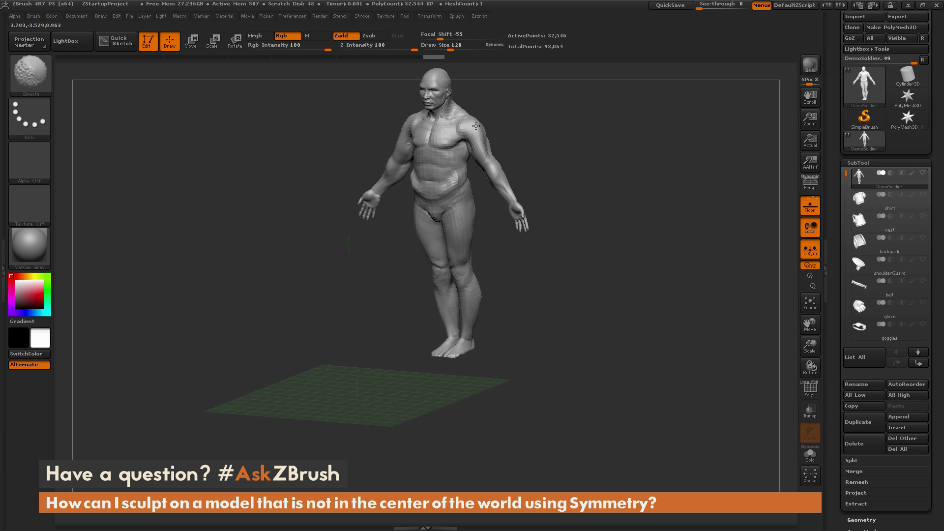
mouse_move(508, 105)
shift+mouse_down()
mouse_move(480, 196)
mouse_move(419, 231)
shift+mouse_up()
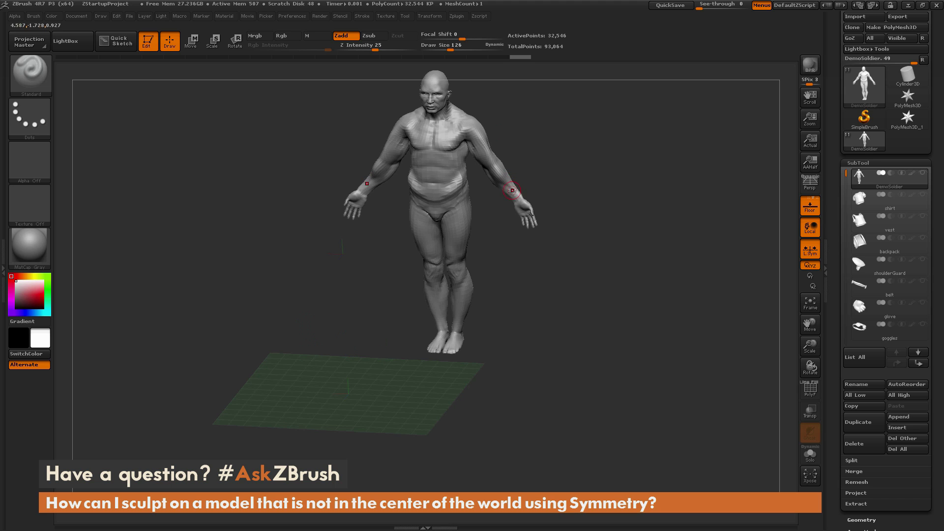
key(shift)
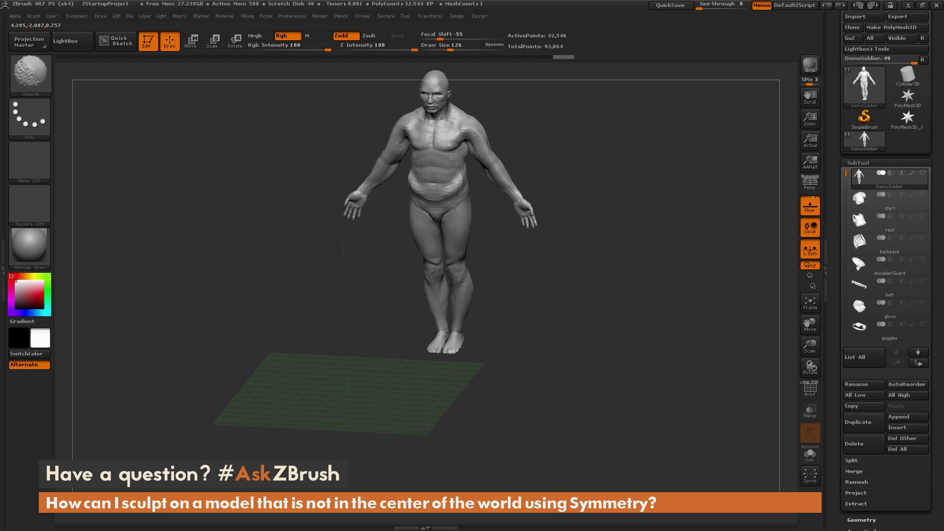
mouse_move(517, 124)
mouse_down()
mouse_move(511, 147)
mouse_move(592, 152)
mouse_move(583, 160)
mouse_move(598, 153)
mouse_up()
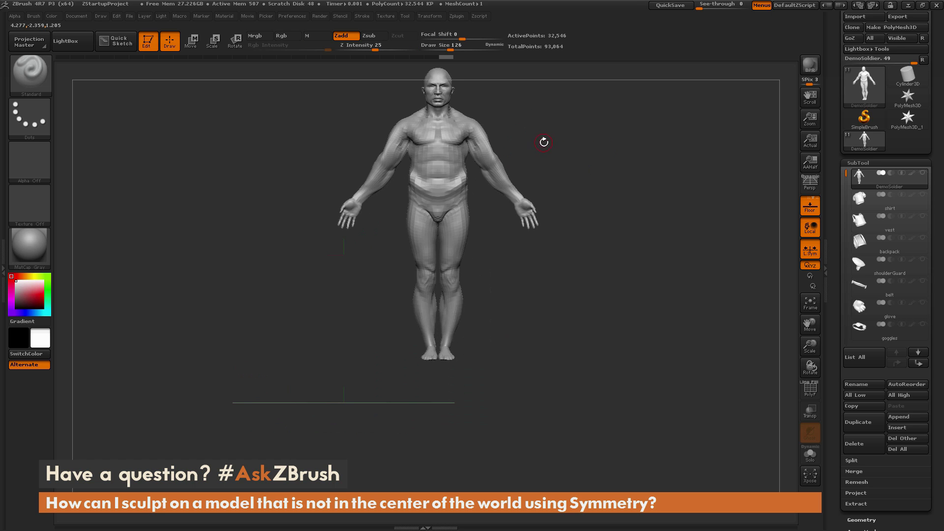
- Undo all the sculpting strokes and the move so the soldier is back at the world centre
key(ctrl)
key(ctrl+z)
key(ctrl+z)
key(ctrl+z)
key(ctrl+z)
key(ctrl+z)
key(ctrl+z)
key(ctrl+z)
key(ctrl+z)
key(ctrl+z)
key(ctrl+z)
key(ctrl+z)
key(ctrl+z)
key(ctrl+z)
key(ctrl+z)
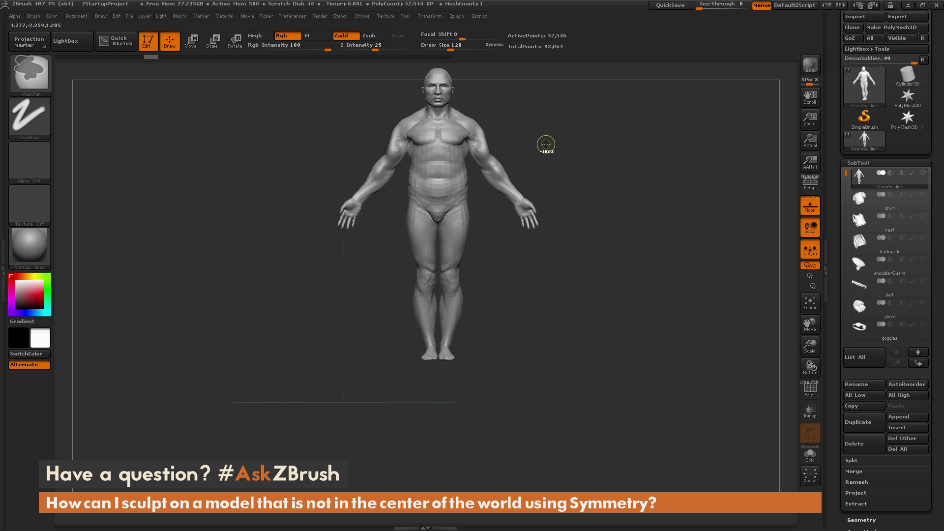
key(ctrl+z)
key(ctrl+z)
key(ctrl+z)
key(ctrl+z)
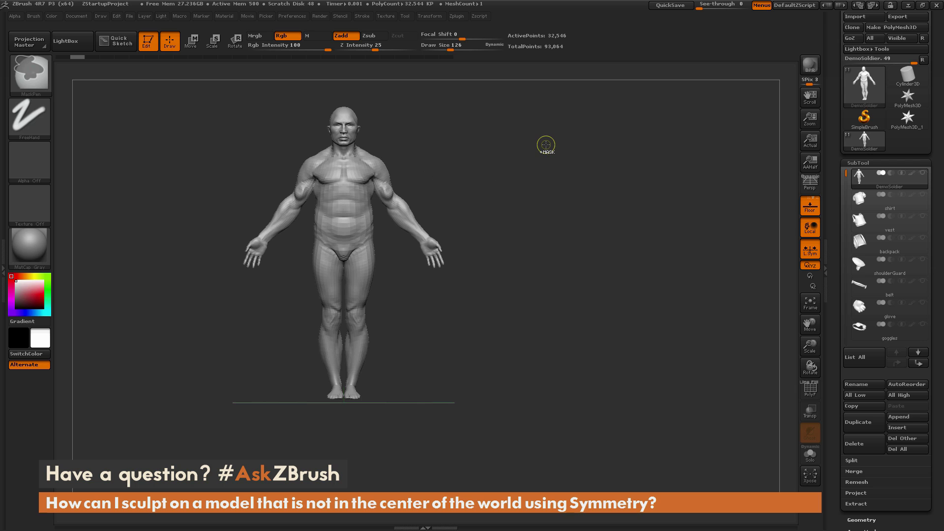
- Turn off Local Symmetry and apply Use Posable Symmetry to the soldier mesh
alt+drag(516, 172, 564, 179)
click(810, 250)
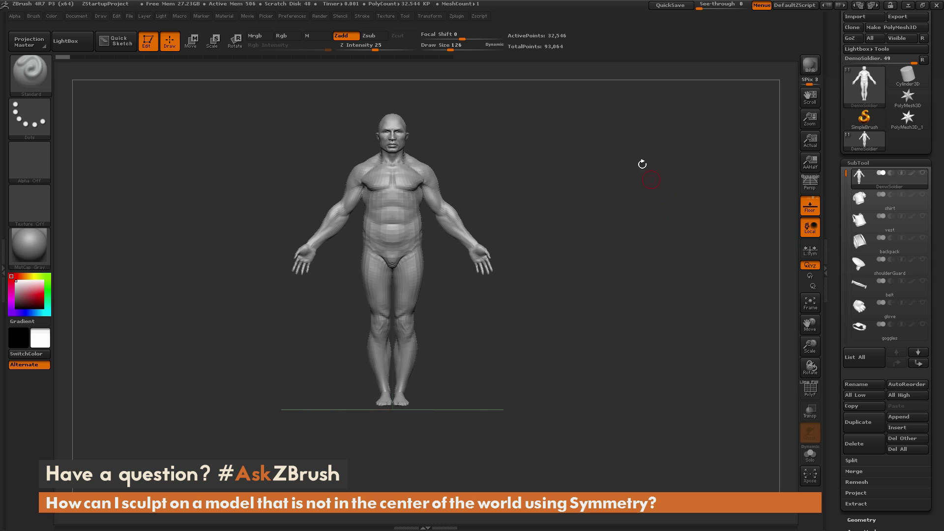
click(433, 16)
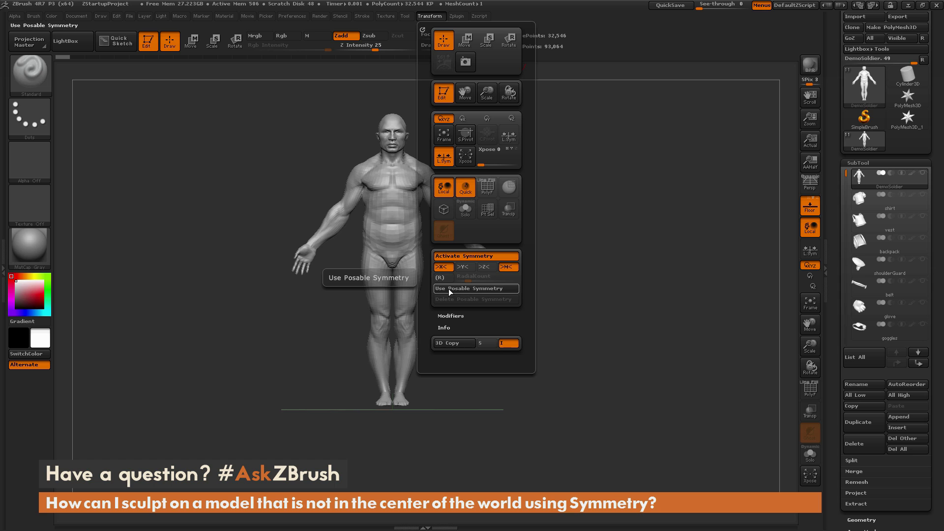
click(476, 289)
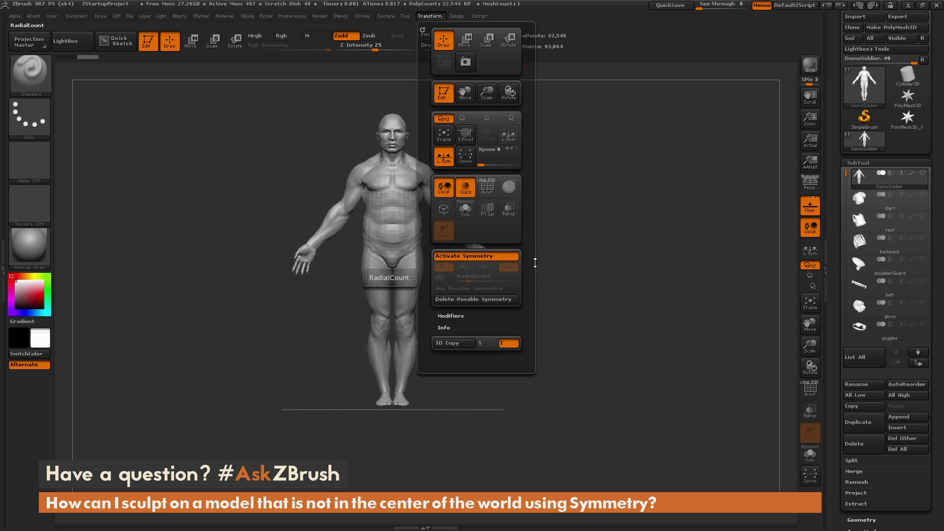
- Turn on PolyFrame to examine the soldier's polygroups up close
click(810, 389)
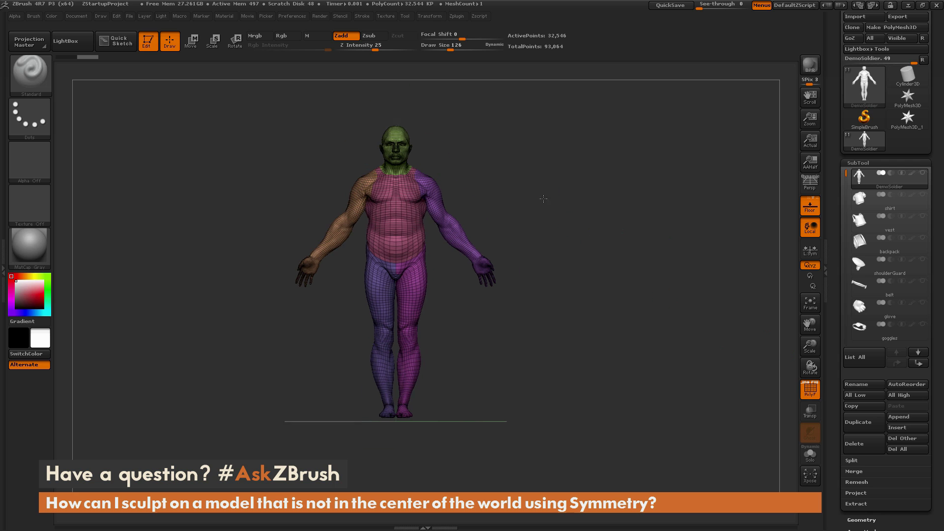
key(f)
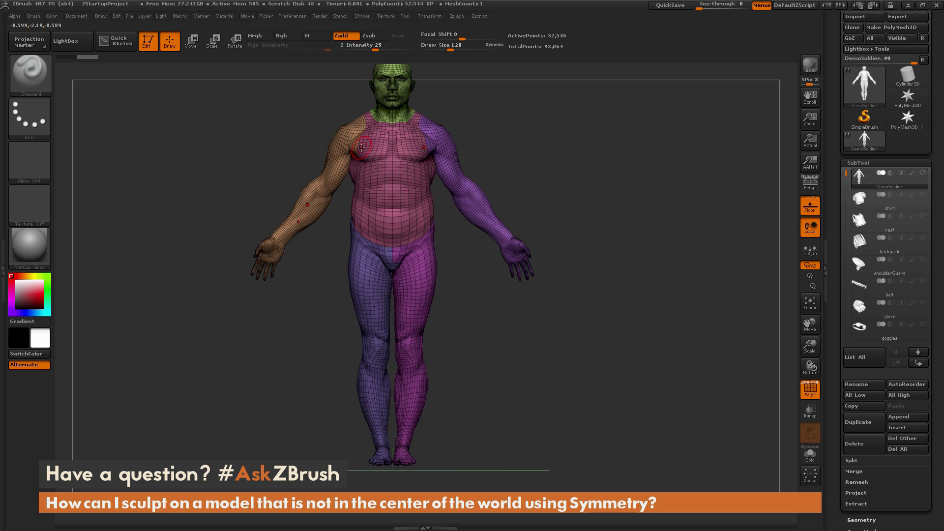
drag(586, 190, 523, 164)
- Move the soldier sideways away from the world centre with a Move transpose line
key(w)
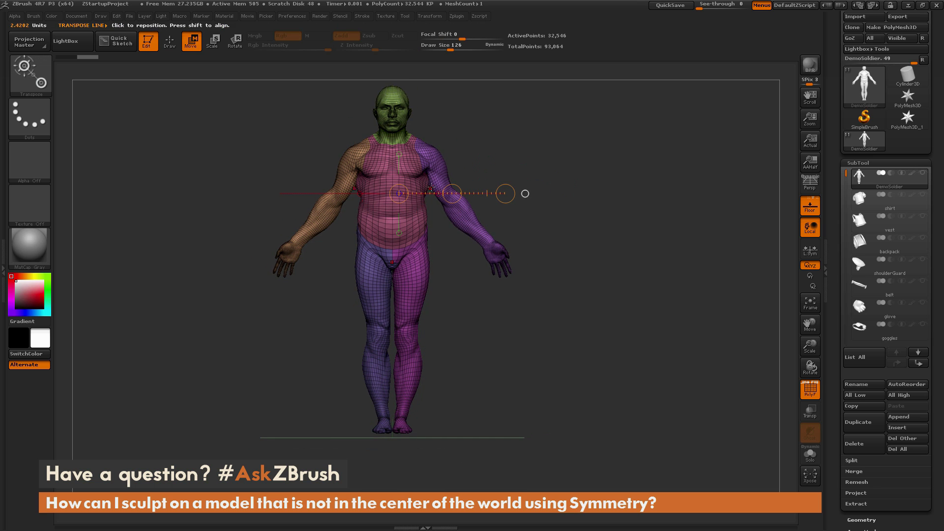
drag(455, 196, 526, 228)
drag(434, 217, 487, 157)
drag(632, 157, 667, 125)
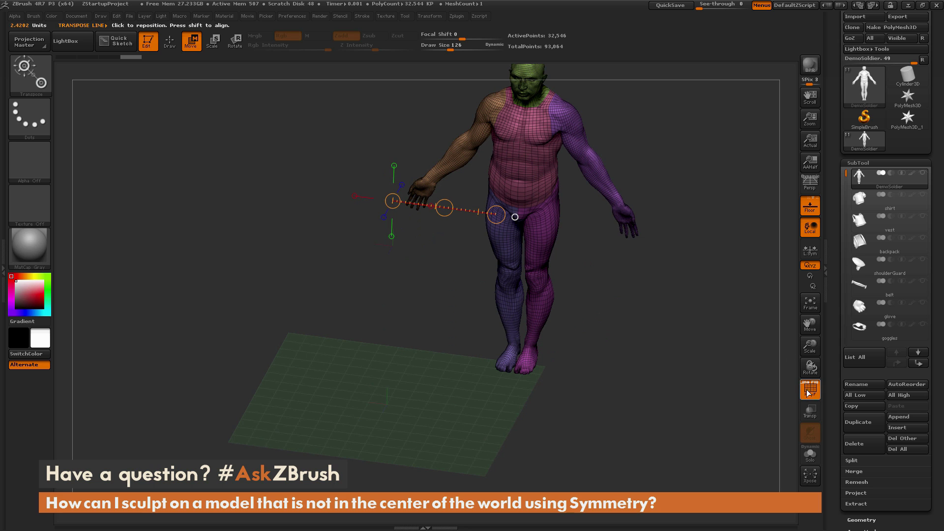
alt+drag(687, 273, 622, 312)
- Return to Draw mode and turn off PolyFrame on the moved soldier
click(169, 41)
mouse_move(556, 130)
mouse_down()
mouse_move(500, 153)
mouse_move(522, 196)
mouse_move(513, 183)
mouse_up()
key(shift+f)
key(x)
drag(547, 180, 519, 174)
key(shift)
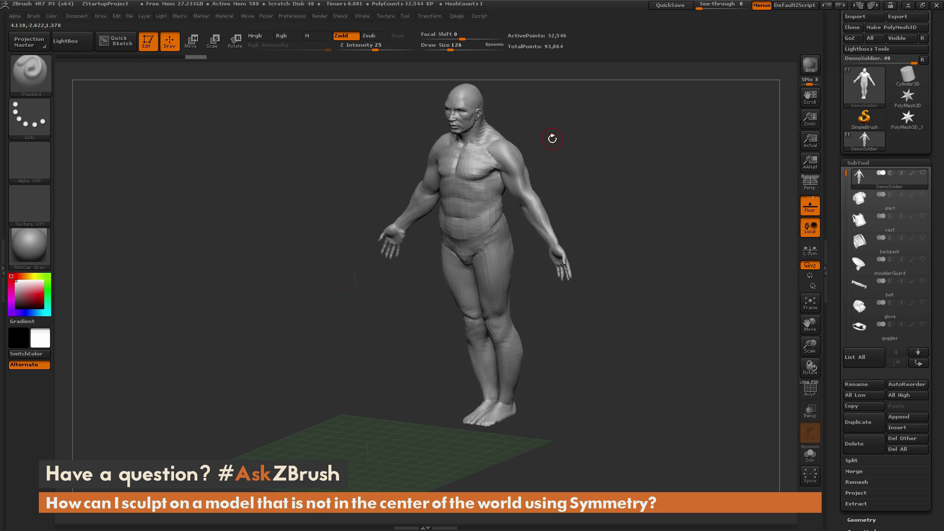
- Examine the mirrored brush cursors on the off-centre soldier from the front and check the Activate Symmetry setting
shift+drag(552, 139, 511, 169)
drag(529, 206, 500, 151)
key(shift)
shift+drag(569, 164, 552, 154)
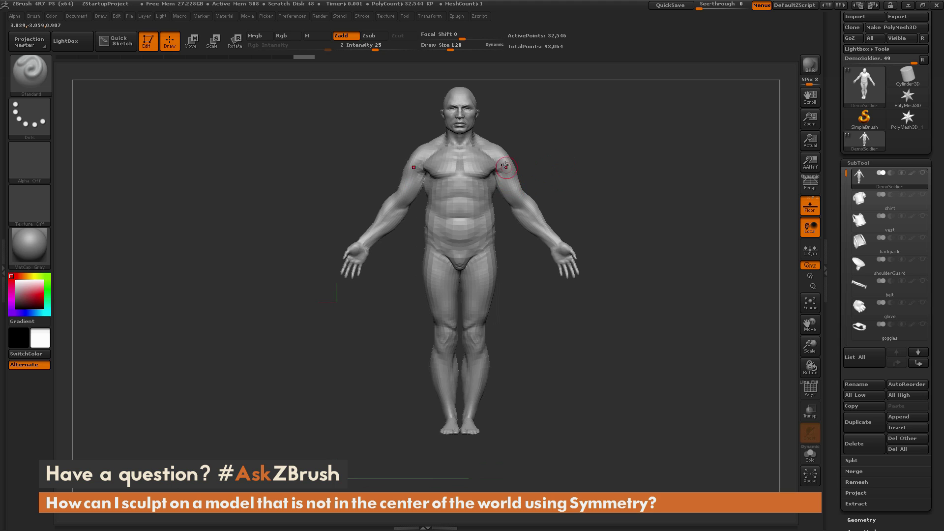
click(430, 16)
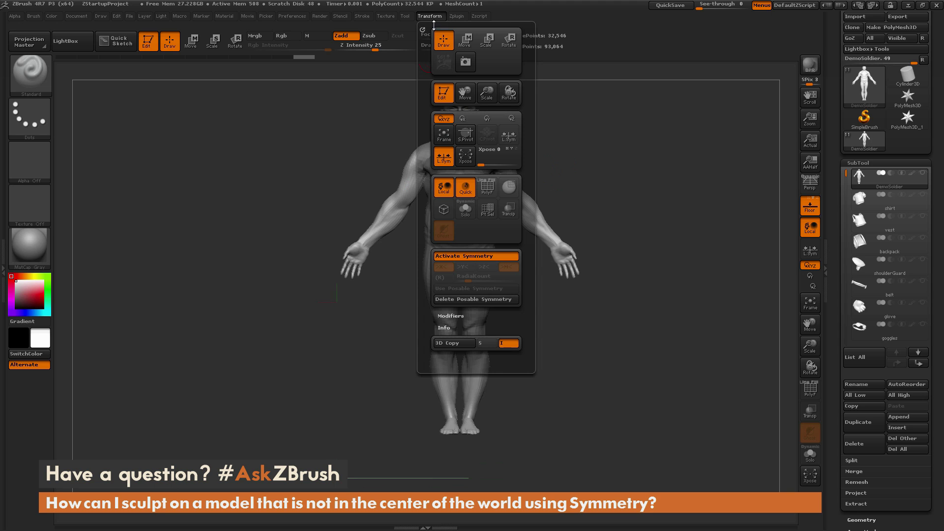
click(482, 258)
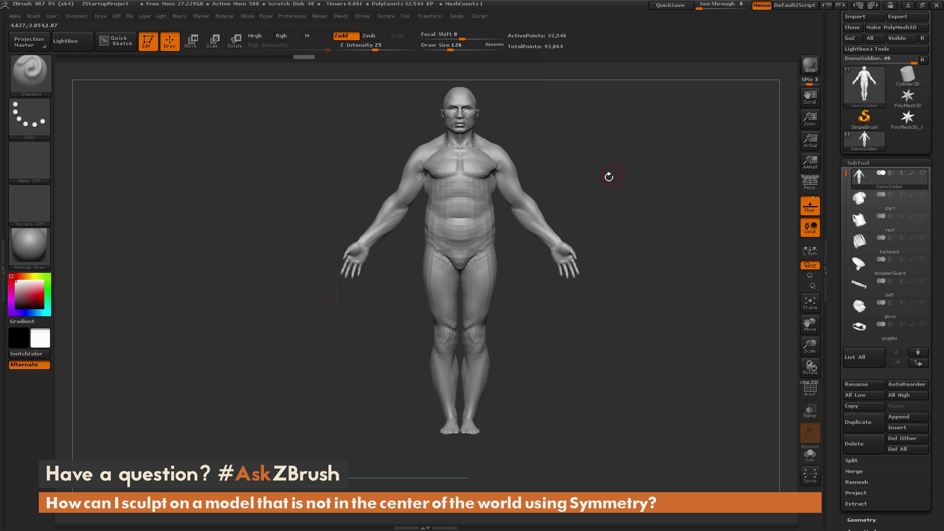
drag(610, 149, 535, 164)
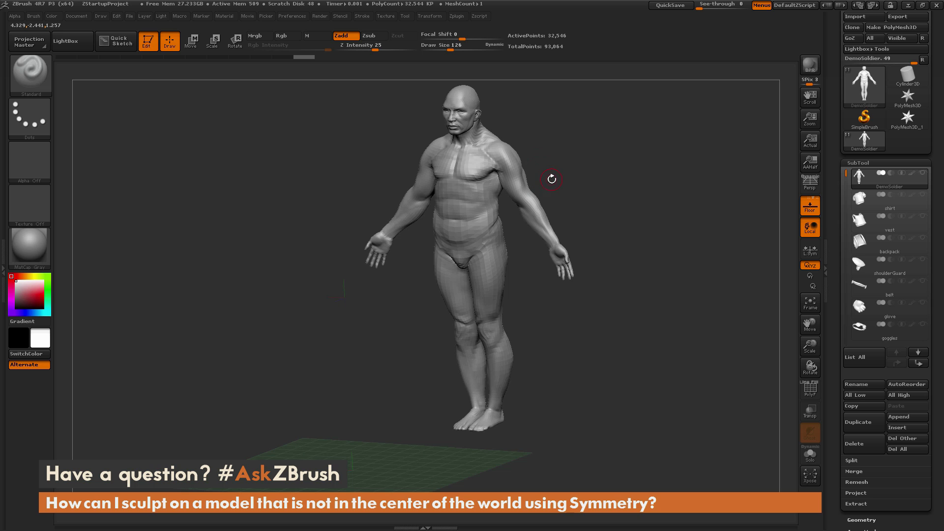
shift+drag(558, 173, 569, 163)
- Mask the soldier's left forearm and hand, invert the mask, and face the model from the side
mouse_move(595, 297)
ctrl+mouse_down()
mouse_move(515, 190)
mouse_move(508, 194)
ctrl+mouse_up()
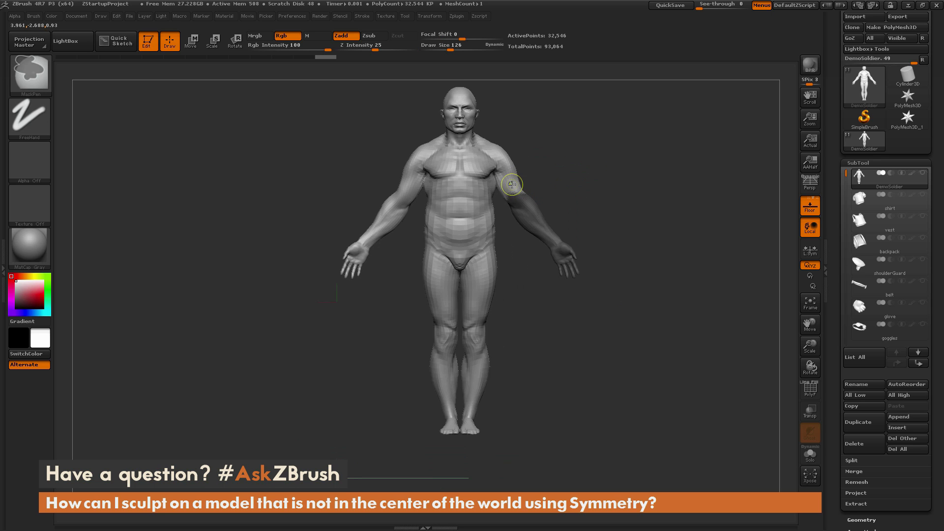
ctrl+click(622, 127)
drag(659, 158, 622, 133)
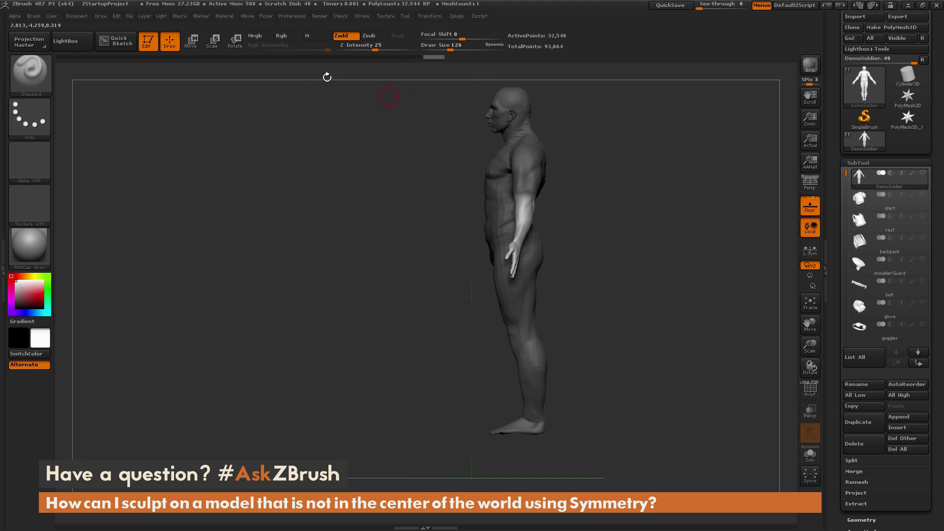
- Rotate the unmasked left forearm upward using a transpose line from shoulder to elbow, and return to Draw mode
click(235, 44)
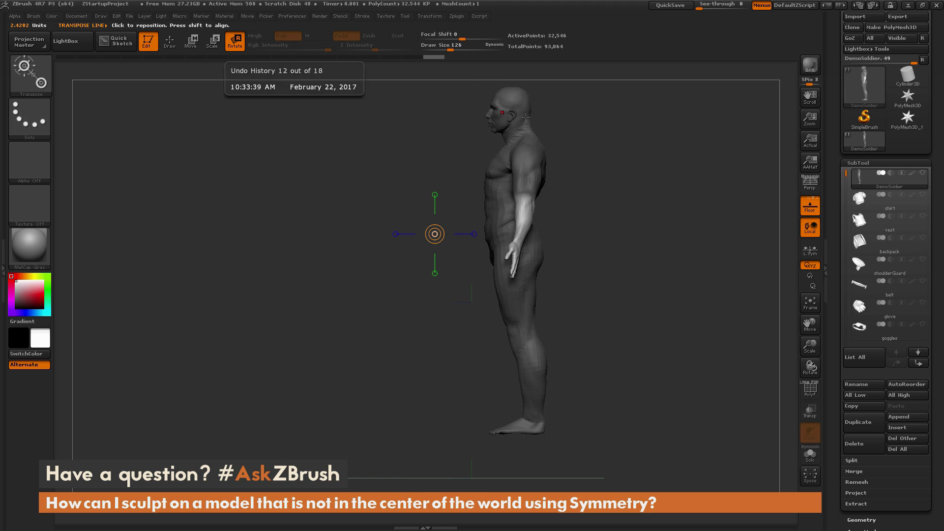
drag(529, 147, 525, 200)
drag(529, 147, 497, 149)
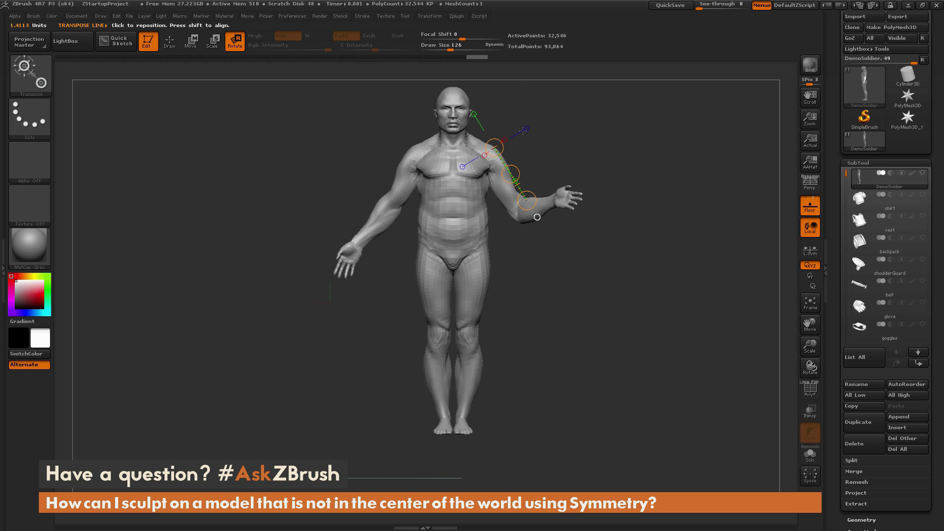
click(169, 40)
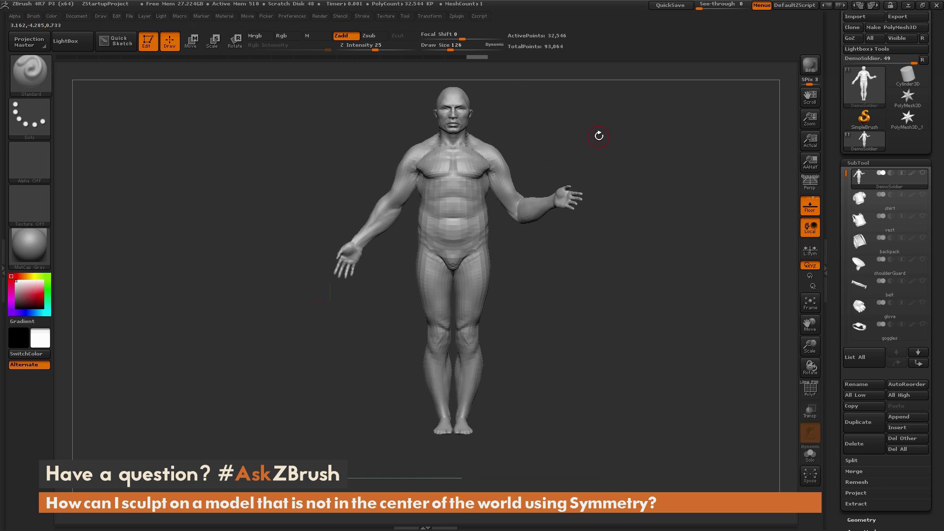
drag(598, 137, 572, 172)
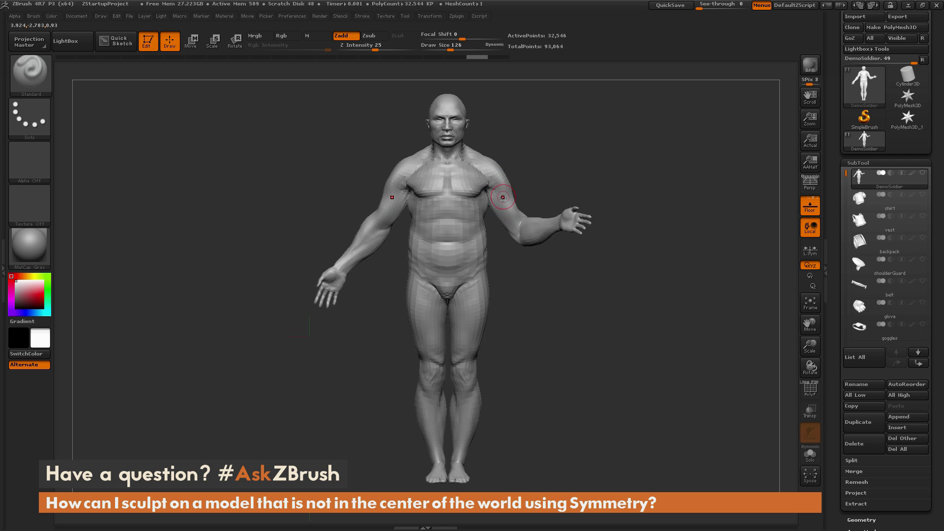
- Set the Draw Size to 72 and sculpt both forearms of the posed soldier with Posable Symmetry
mouse_move(536, 173)
alt+mouse_down()
mouse_move(541, 179)
mouse_move(575, 158)
mouse_move(601, 173)
mouse_move(557, 162)
mouse_move(570, 197)
alt+mouse_up()
key(space)
key(space)
drag(569, 237, 563, 239)
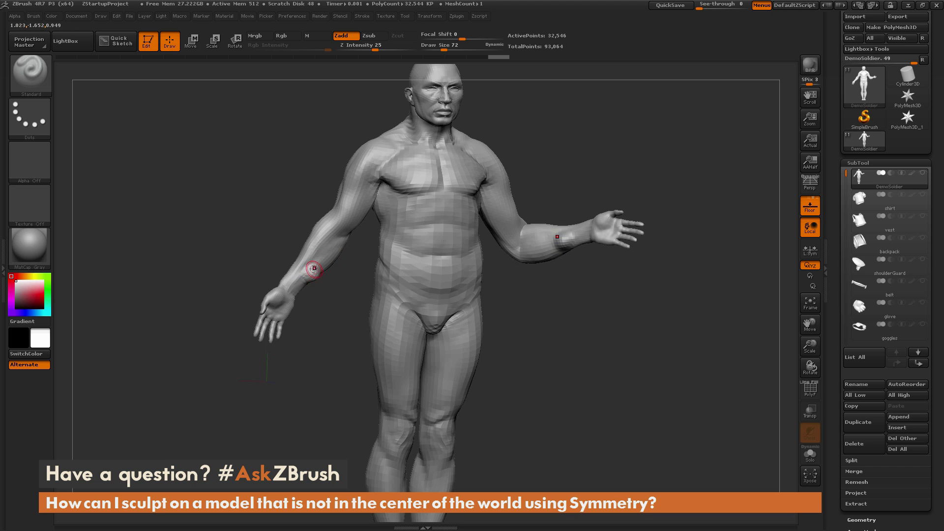
drag(614, 176, 609, 217)
mouse_move(620, 184)
mouse_down()
mouse_move(605, 187)
mouse_move(575, 222)
mouse_up()
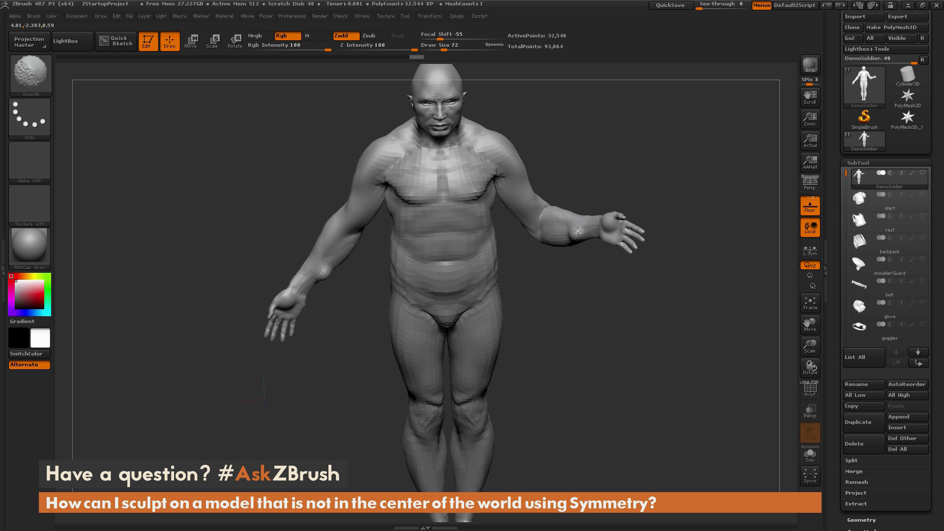
- Set the Draw Size to 105, then sculpt and smooth the forearms symmetrically on the posed soldier
drag(621, 173, 615, 153)
mouse_move(575, 243)
mouse_down()
mouse_move(576, 227)
mouse_move(553, 243)
mouse_up()
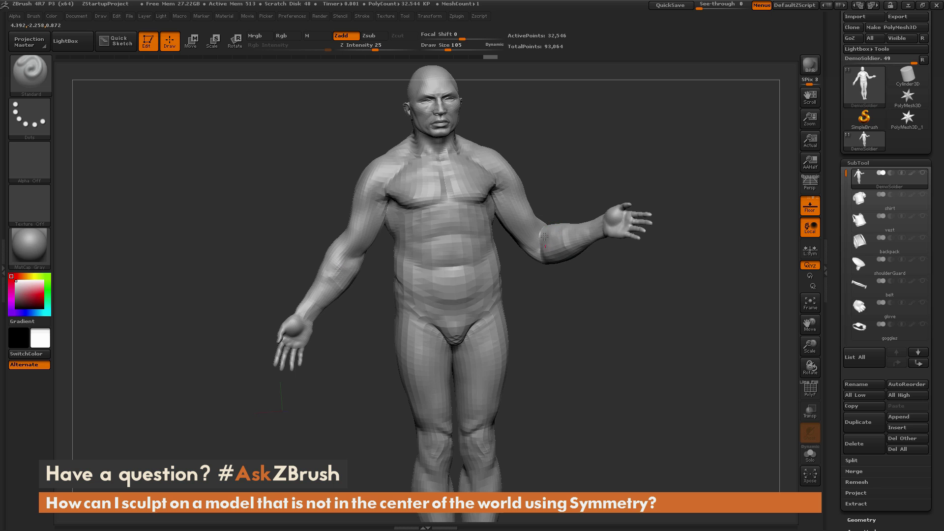
key(shift)
shift+drag(549, 234, 562, 246)
mouse_move(605, 174)
mouse_down()
mouse_move(586, 173)
mouse_move(665, 178)
mouse_move(549, 209)
mouse_up()
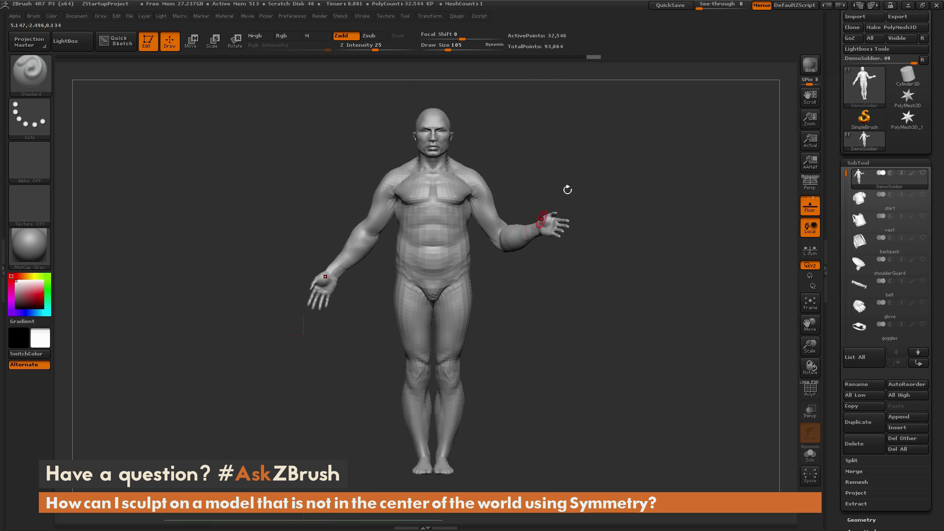
- Undo the forearm sculpting, the arm pose and the move so the soldier is back at the world centre
alt+drag(644, 204, 607, 215)
key(ctrl+z)
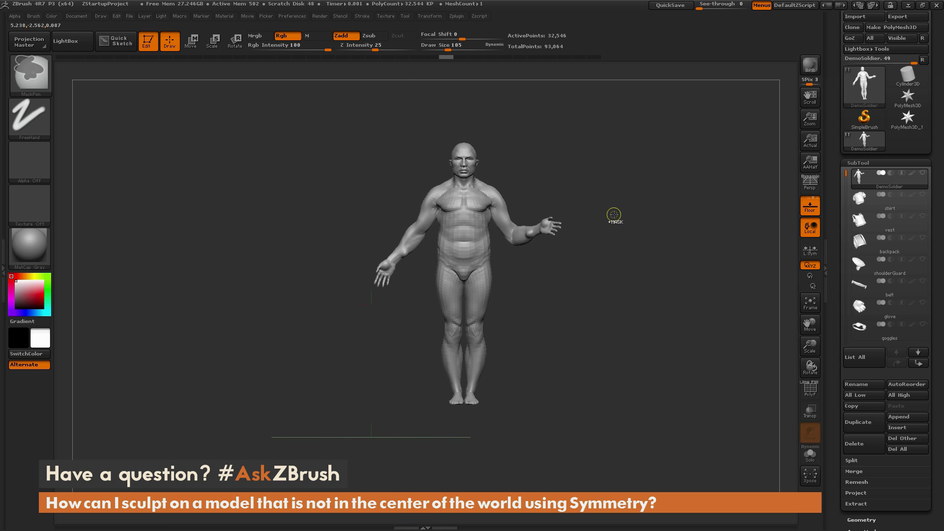
key(ctrl+z)
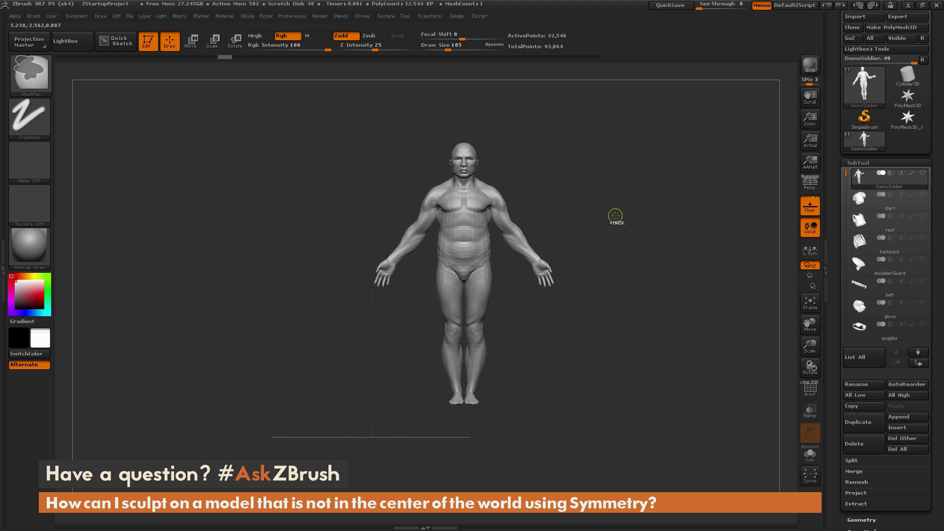
key(ctrl+z)
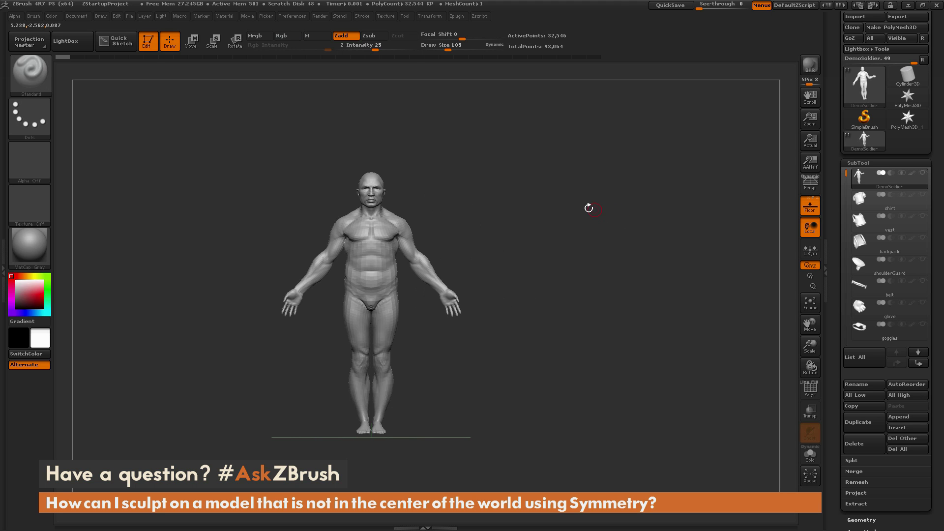
key(ctrl+shift+z)
- Reapply Use Posable Symmetry to the centred soldier and check the mirrored brush cursors on the arms
click(437, 16)
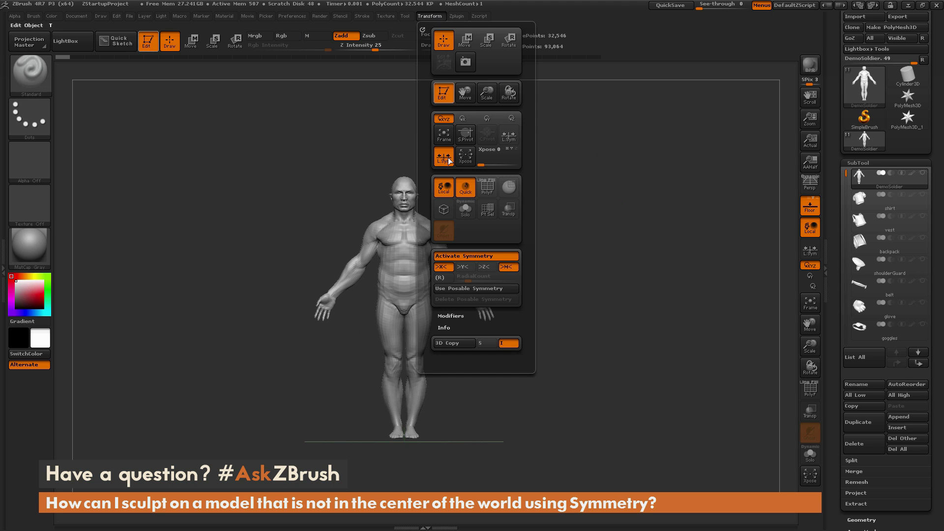
click(474, 288)
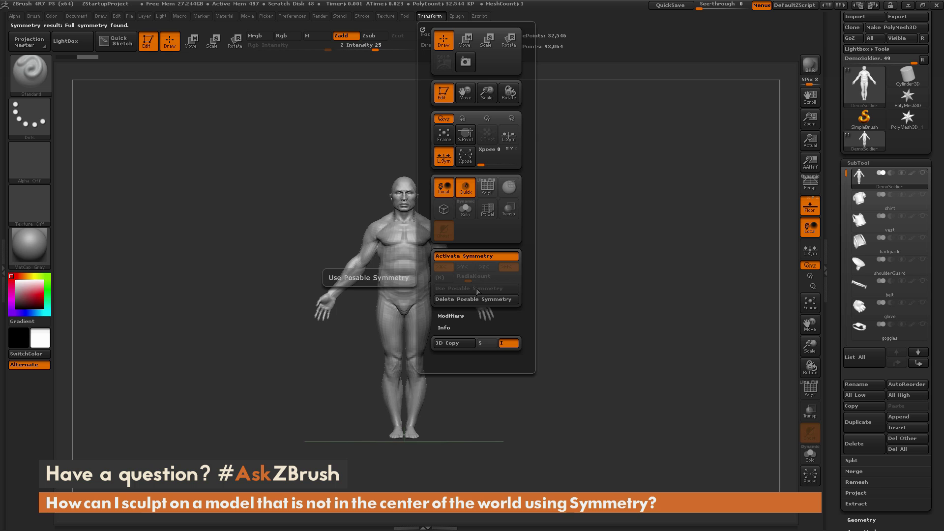
alt+drag(561, 185, 580, 211)
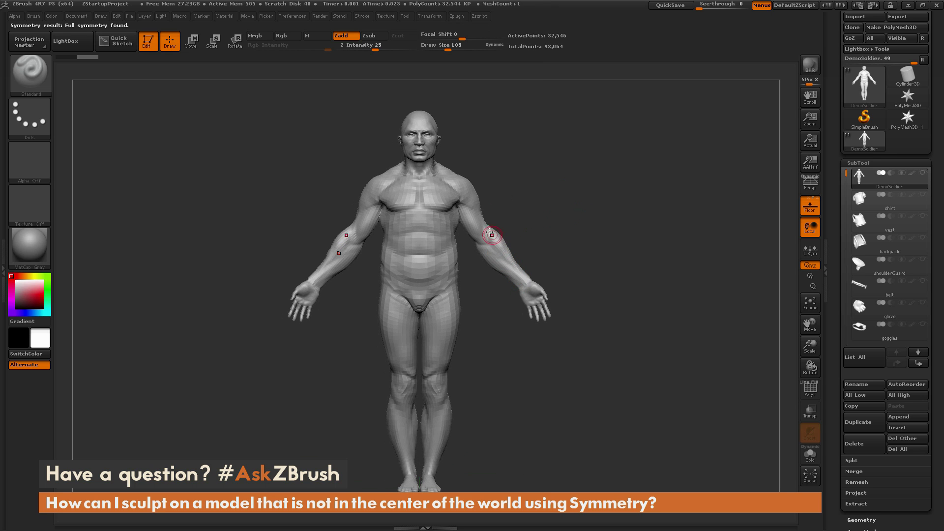
drag(626, 215, 605, 254)
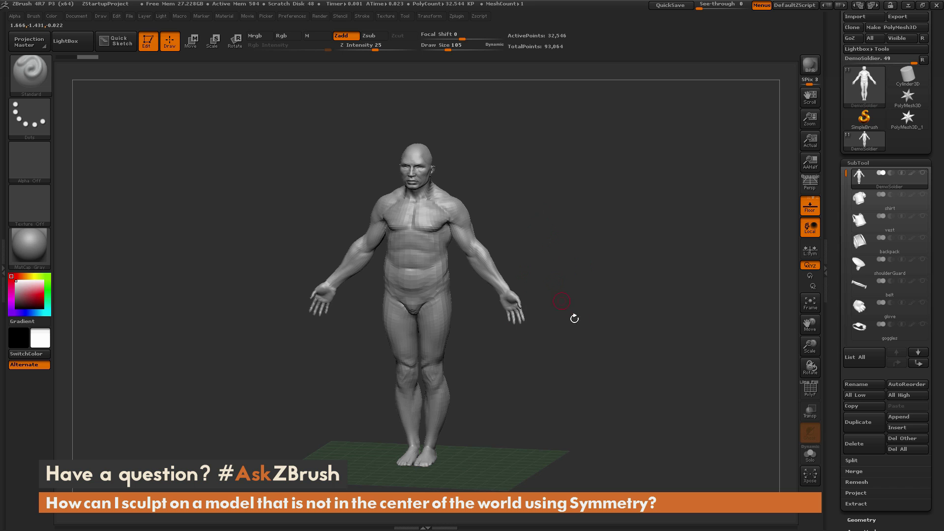
mouse_move(609, 256)
mouse_down()
mouse_move(640, 252)
mouse_move(616, 247)
mouse_up()
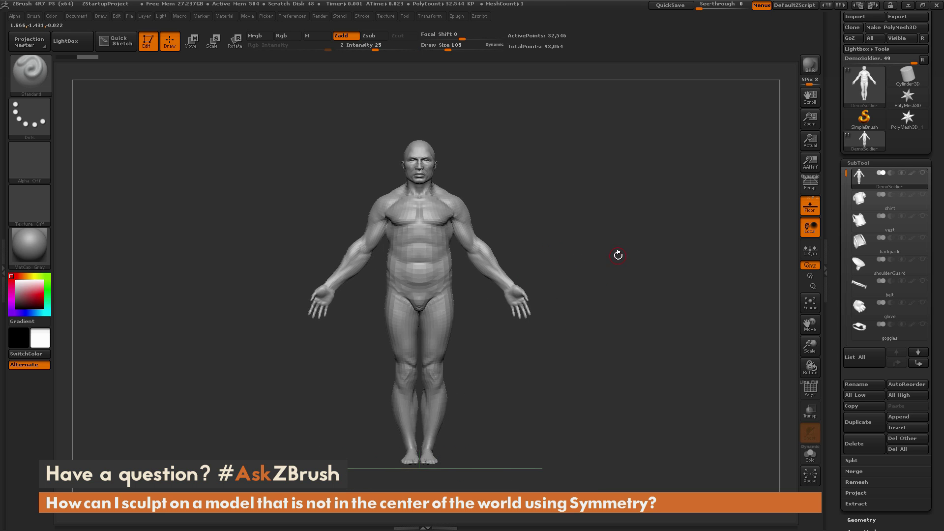